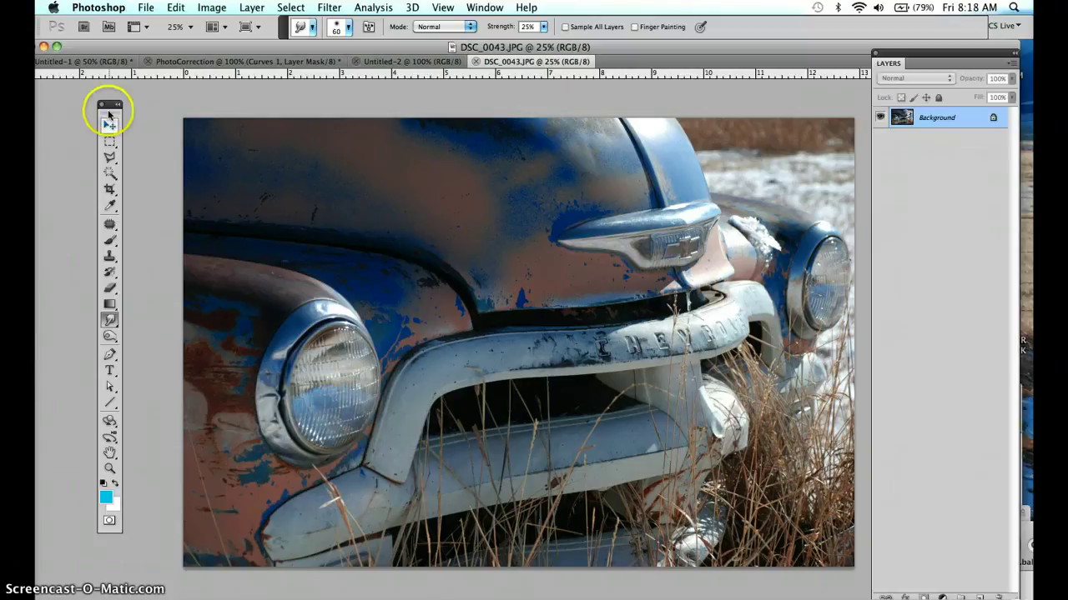
# Reposition the floating Tools panel out over the truck photo
pyautogui.moveTo(111, 106); pyautogui.dragTo(107, 104)
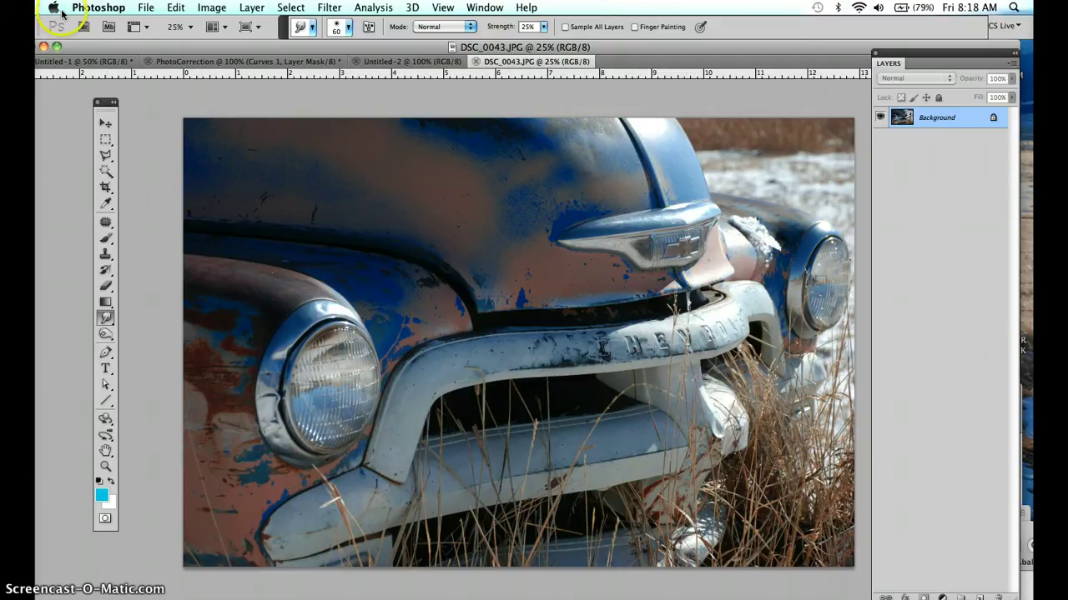
pyautogui.click(98, 121)
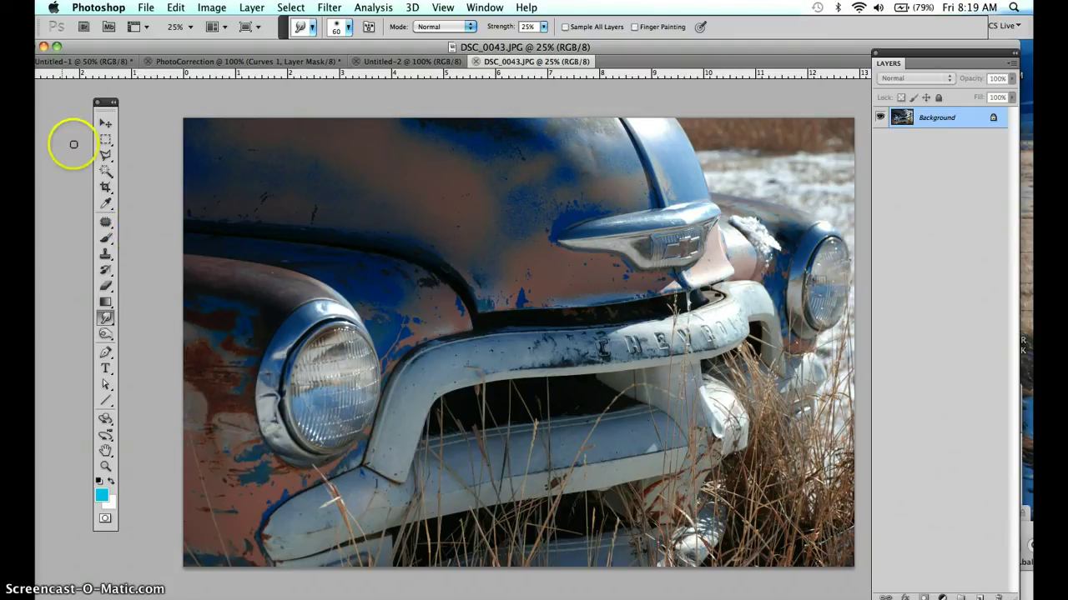
pyautogui.moveTo(107, 104)
pyautogui.mouseDown()
pyautogui.moveTo(119, 123)
pyautogui.moveTo(629, 98)
pyautogui.moveTo(121, 102)
pyautogui.mouseUp()
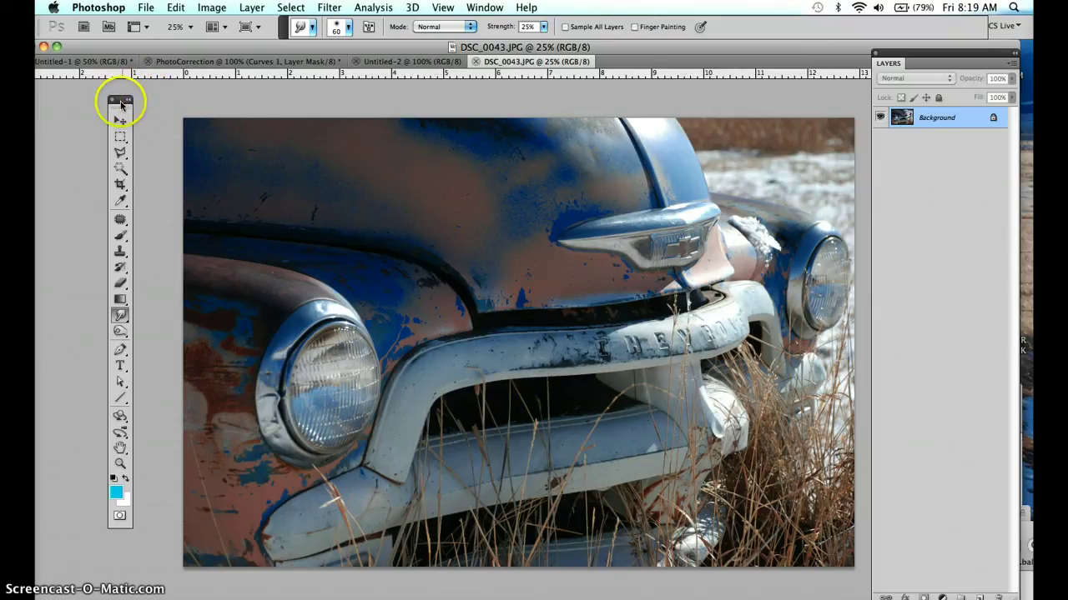
# Toggle the Tools panel between one and two columns, ending in two columns, and nudge it up
pyautogui.click(129, 105)
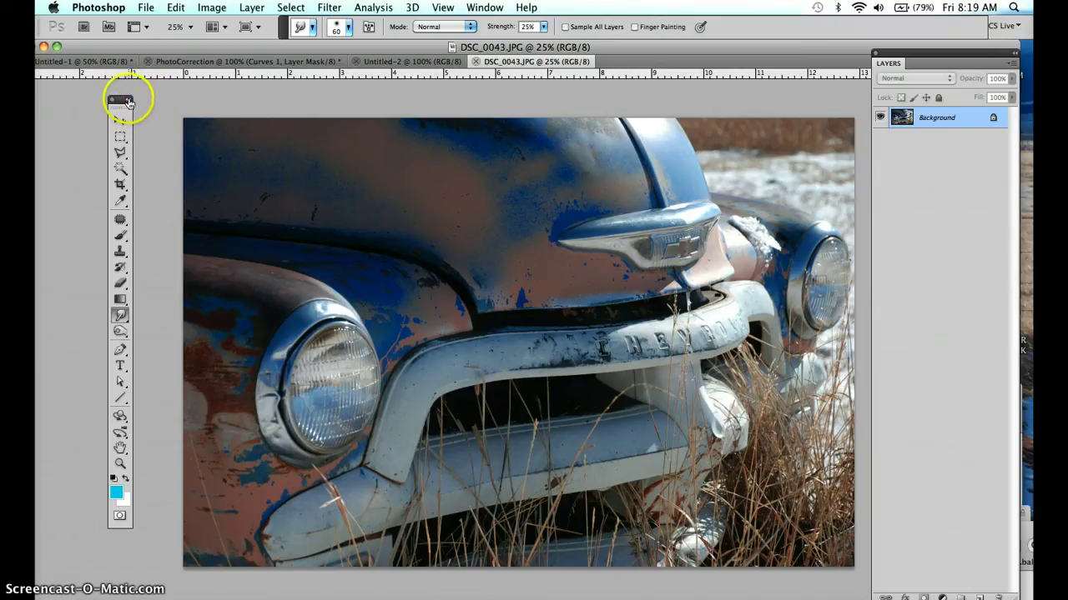
pyautogui.click(129, 101)
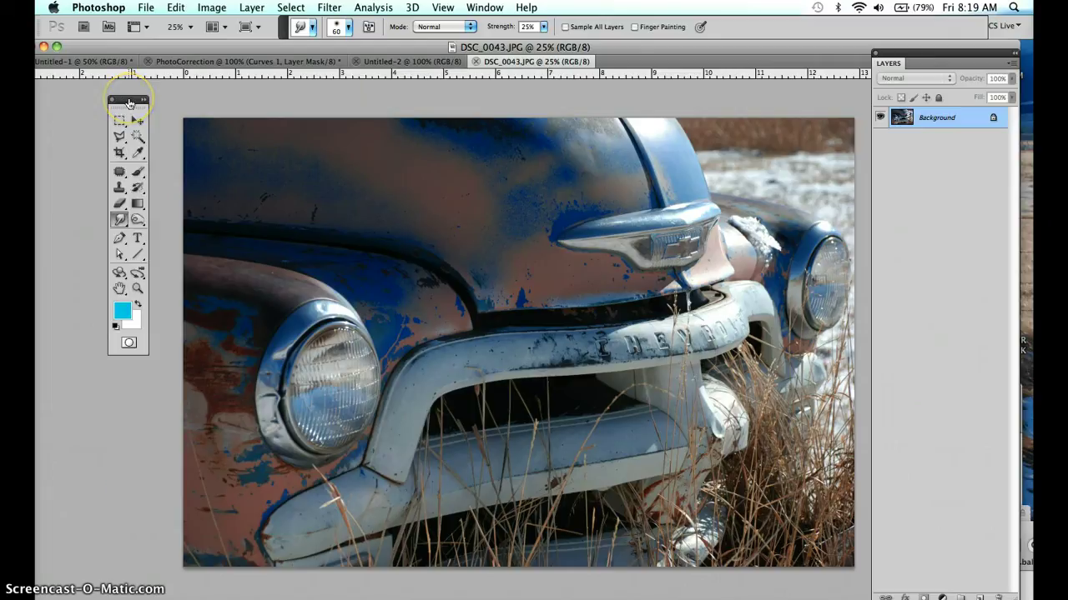
pyautogui.click(129, 101)
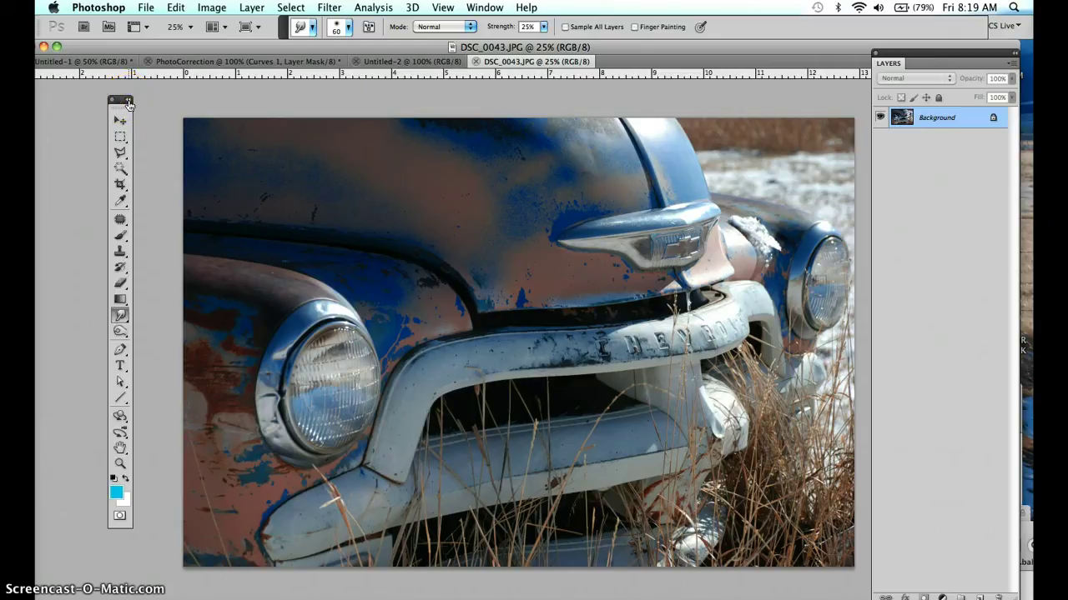
pyautogui.click(129, 102)
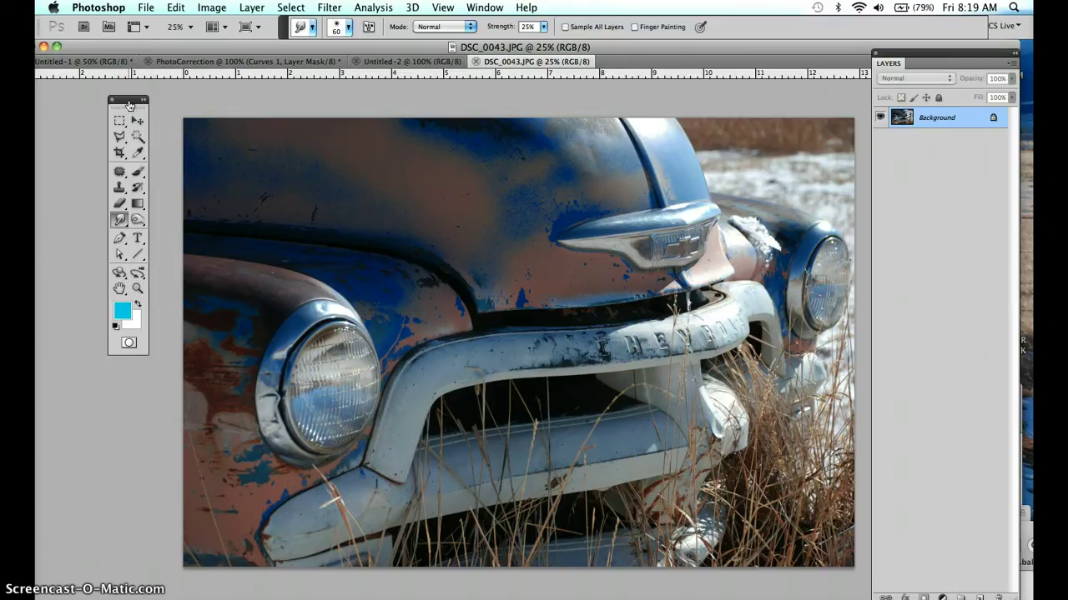
pyautogui.moveTo(129, 101); pyautogui.dragTo(125, 89)
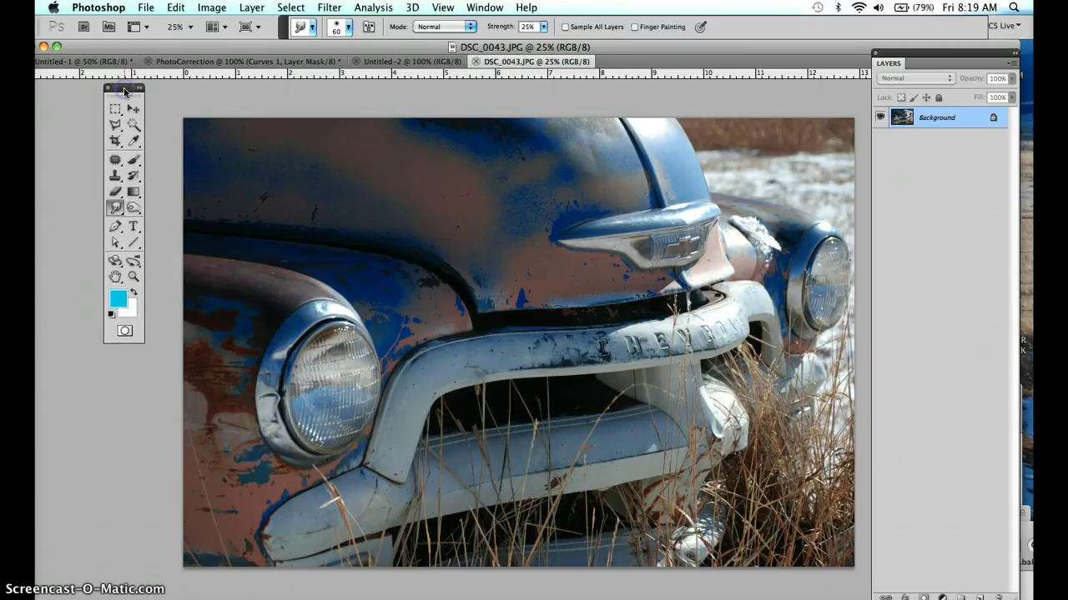
# Select the Brush Tool and browse its flyout of Pencil, Color Replacement and Mixer Brush tools
pyautogui.click(136, 161)
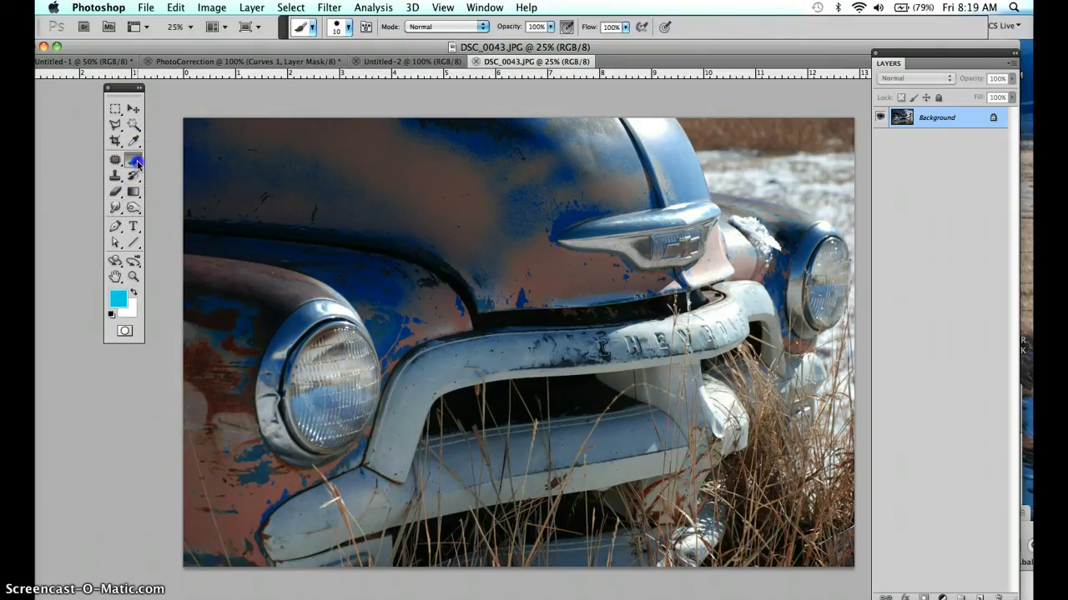
pyautogui.click(137, 162)
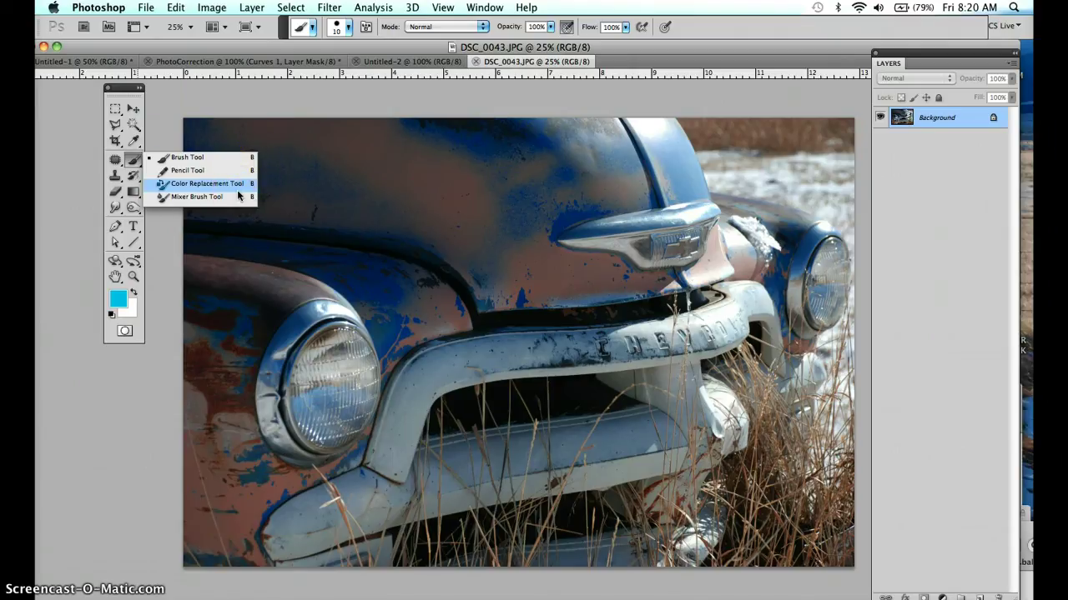
pyautogui.moveTo(238, 196)
pyautogui.mouseDown()
pyautogui.moveTo(233, 209)
pyautogui.moveTo(231, 158)
pyautogui.moveTo(235, 200)
pyautogui.moveTo(210, 196)
pyautogui.moveTo(186, 161)
pyautogui.moveTo(129, 161)
pyautogui.moveTo(113, 114)
pyautogui.moveTo(74, 186)
pyautogui.moveTo(112, 206)
pyautogui.mouseUp()
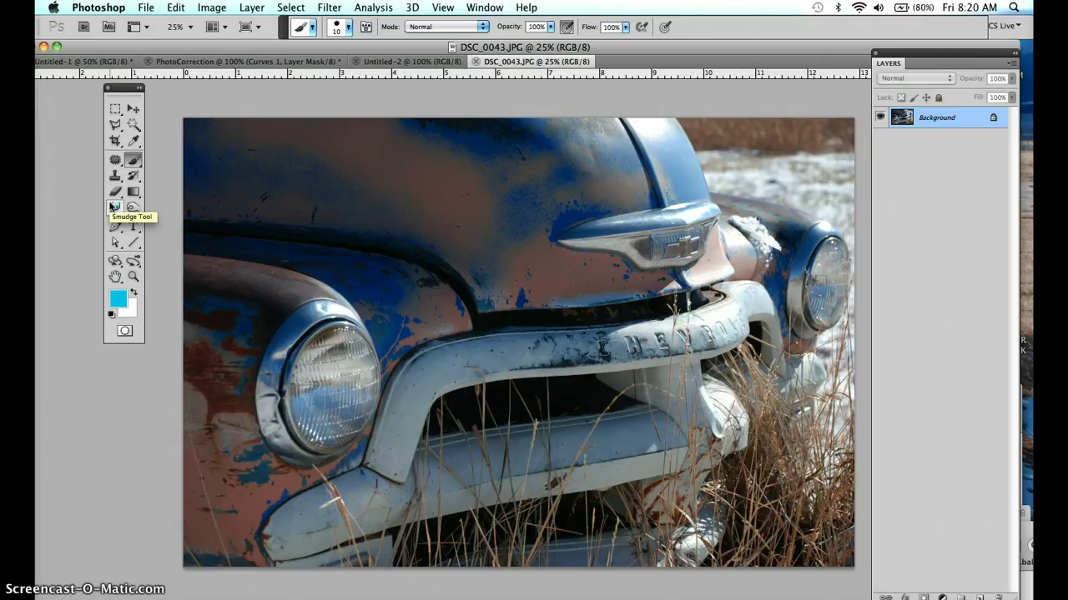
# Move from the Smudge tool down to the foreground colour swatch in the toolbox
pyautogui.moveTo(87, 157)
pyautogui.mouseDown()
pyautogui.moveTo(76, 186)
pyautogui.moveTo(80, 306)
pyautogui.moveTo(138, 291)
pyautogui.moveTo(131, 328)
pyautogui.moveTo(87, 296)
pyautogui.moveTo(90, 287)
pyautogui.moveTo(143, 297)
pyautogui.moveTo(142, 324)
pyautogui.mouseUp()
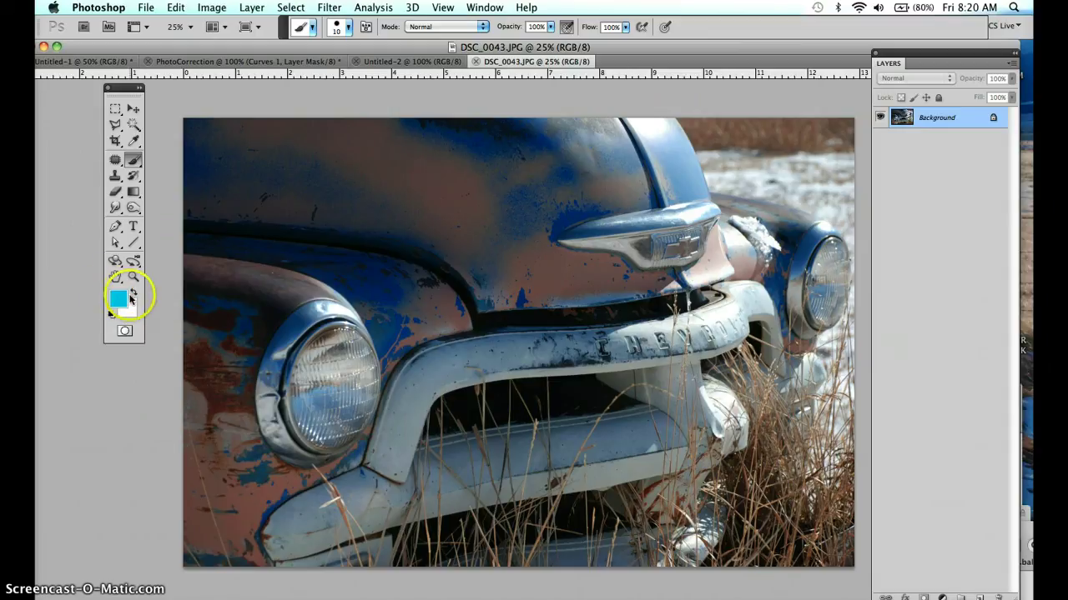
# Open the foreground Color Picker, move it aside, and set the hue to 346
pyautogui.click(118, 302)
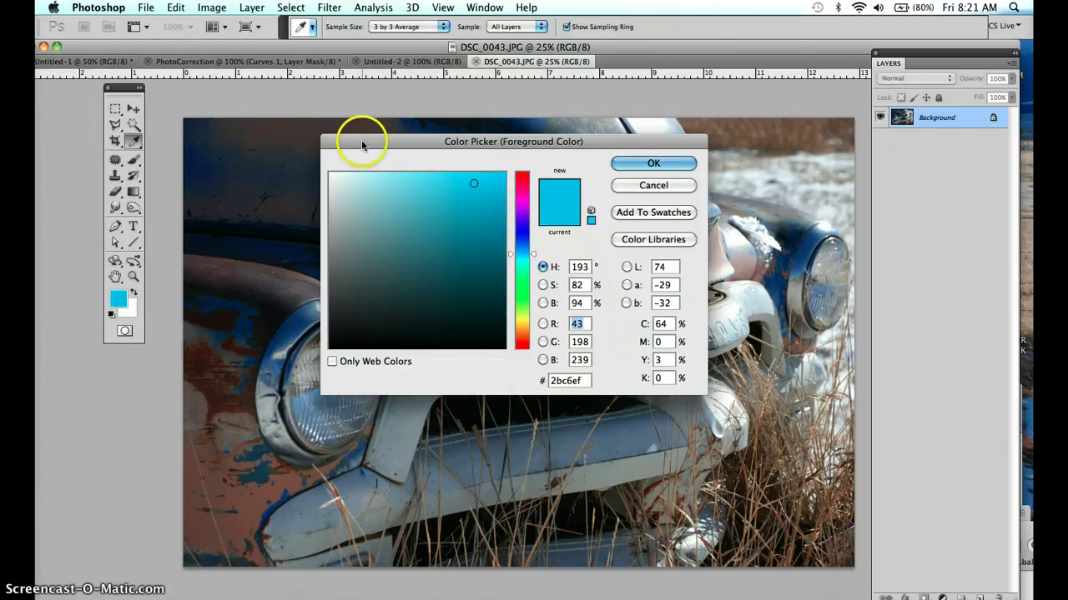
pyautogui.moveTo(361, 139); pyautogui.dragTo(298, 122)
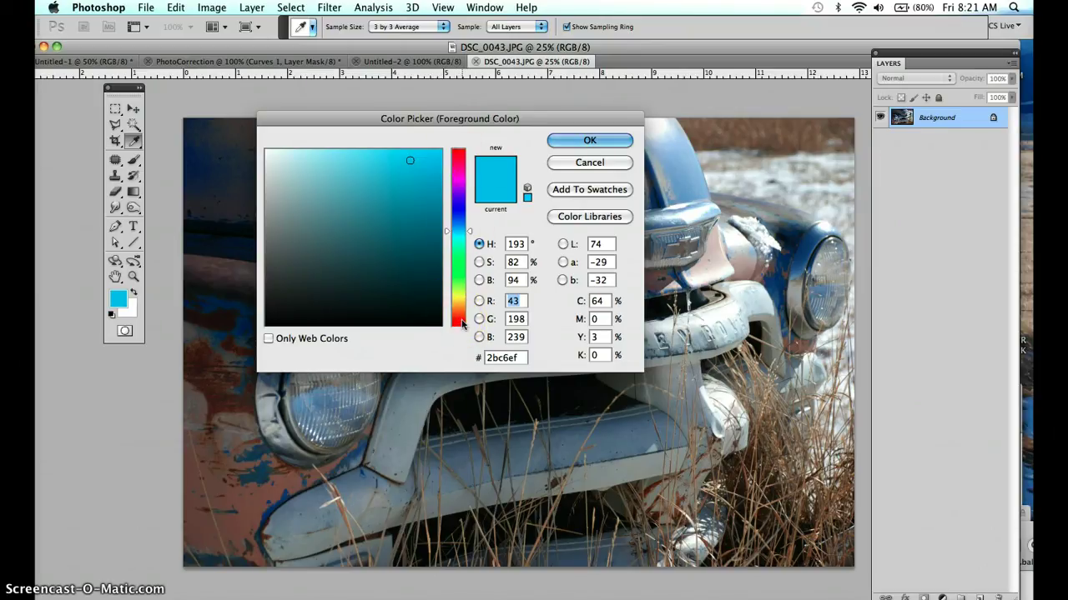
pyautogui.click(458, 158)
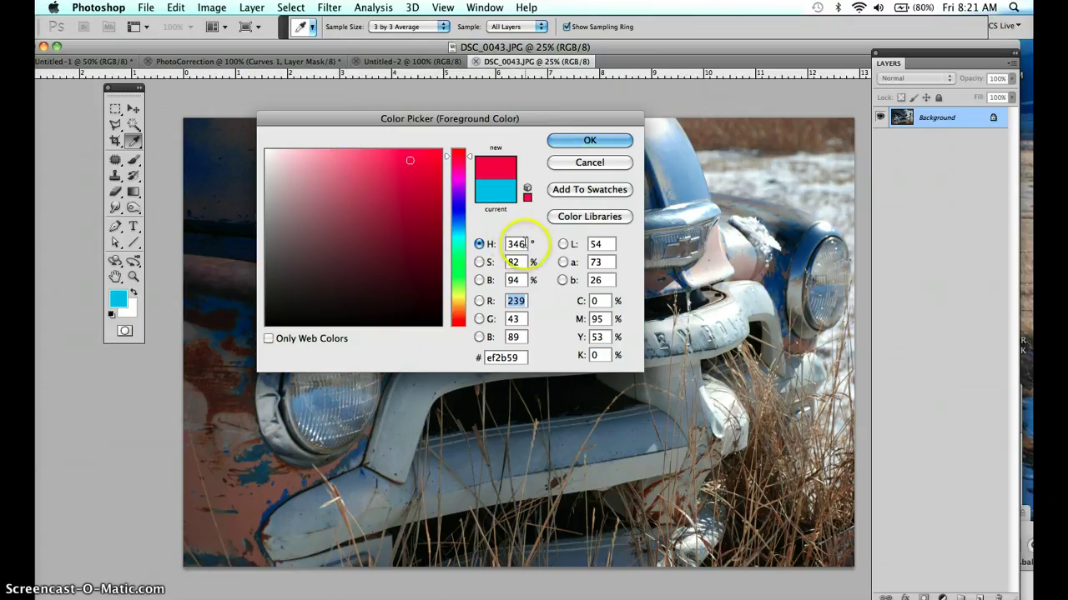
pyautogui.moveTo(523, 243); pyautogui.dragTo(506, 244)
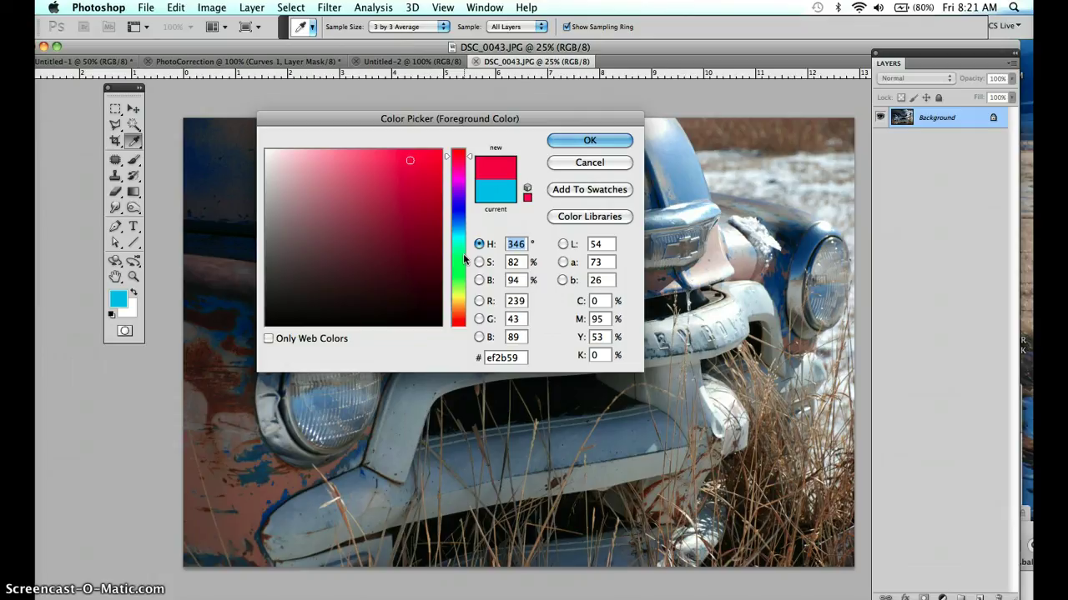
# Try darker and dusty-pink shades, then settle on strong red cf113e and confirm
pyautogui.click(423, 180)
pyautogui.click(411, 191)
pyautogui.click(410, 205)
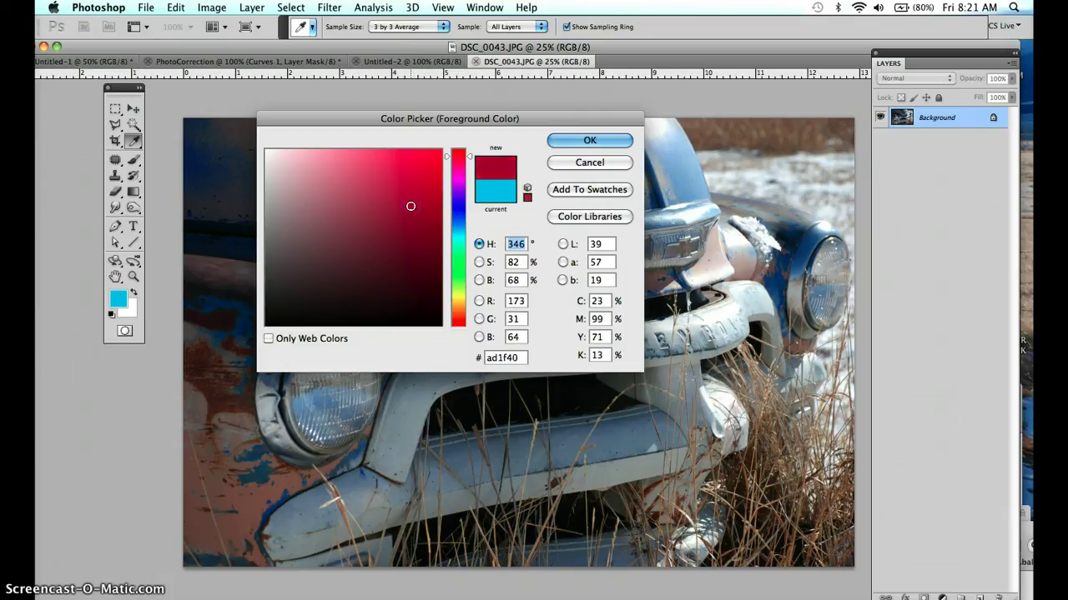
pyautogui.click(402, 216)
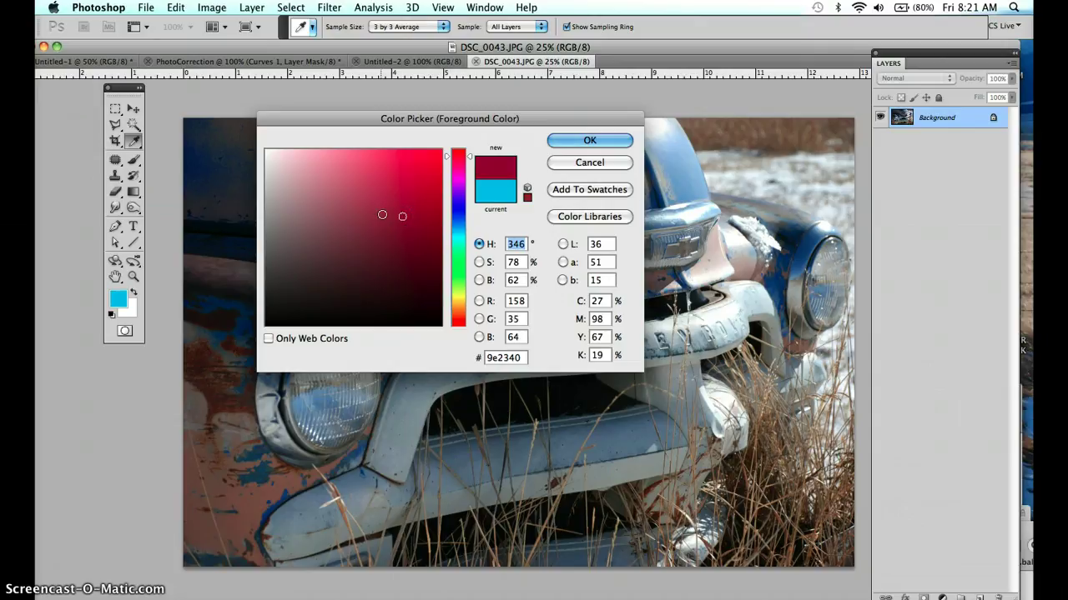
pyautogui.moveTo(383, 215)
pyautogui.mouseDown()
pyautogui.moveTo(438, 216)
pyautogui.moveTo(276, 210)
pyautogui.mouseUp()
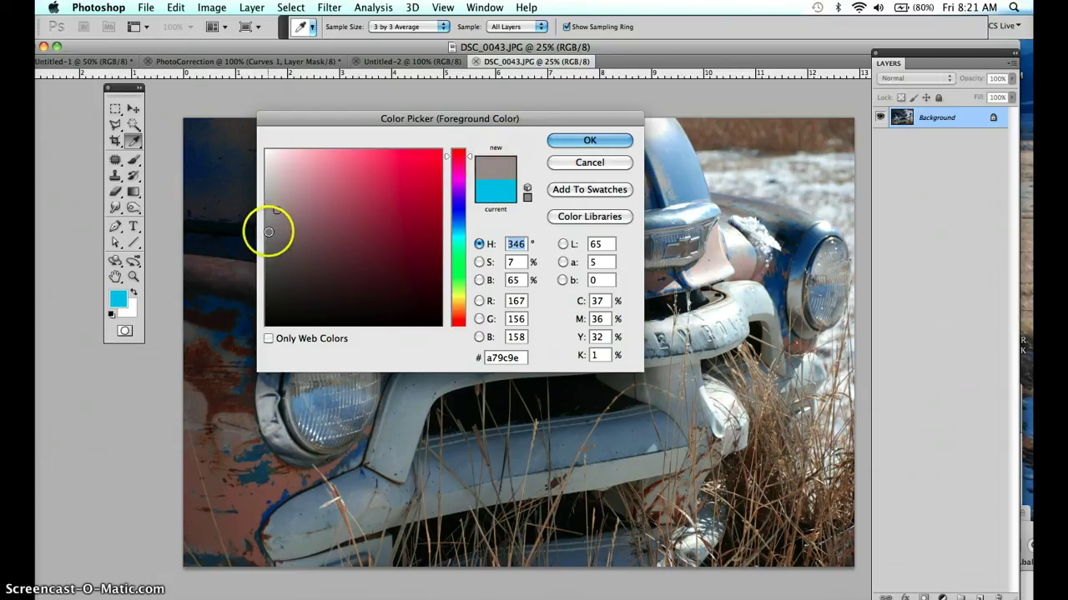
pyautogui.click(272, 194)
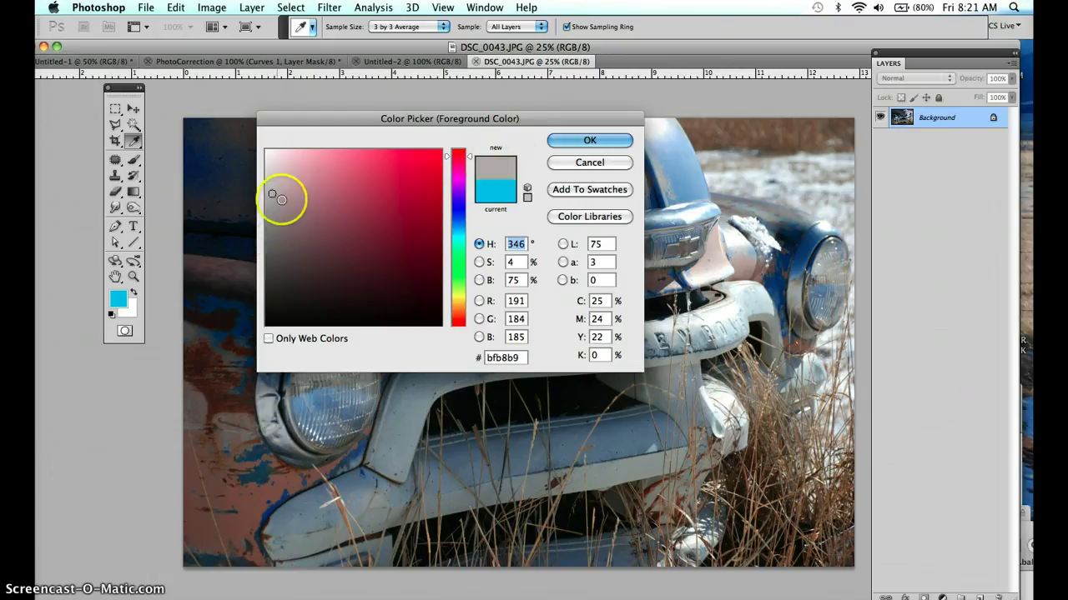
pyautogui.moveTo(289, 200); pyautogui.dragTo(292, 200)
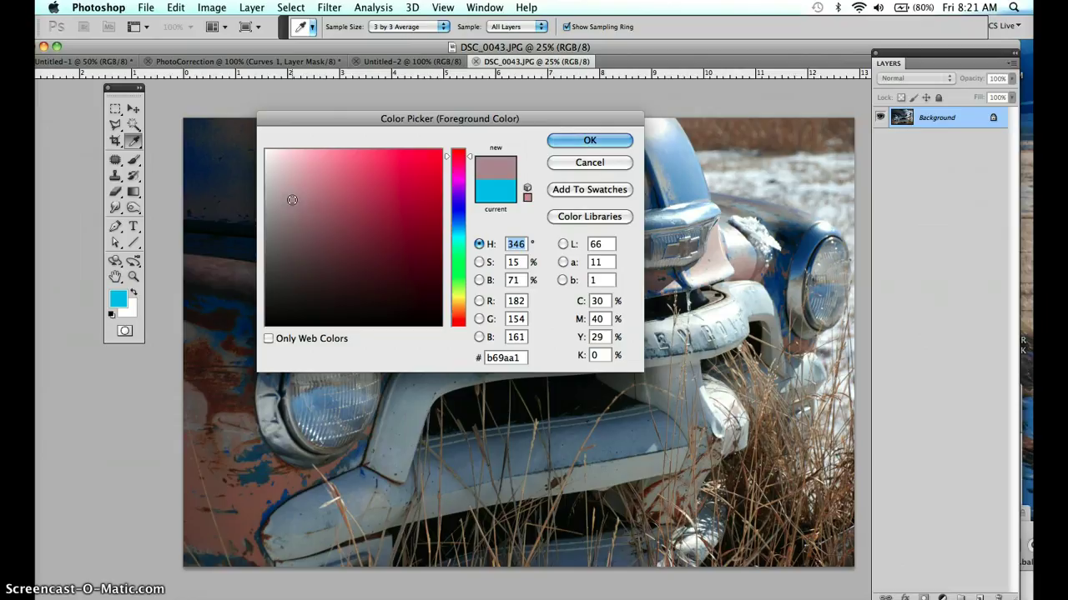
pyautogui.click(427, 182)
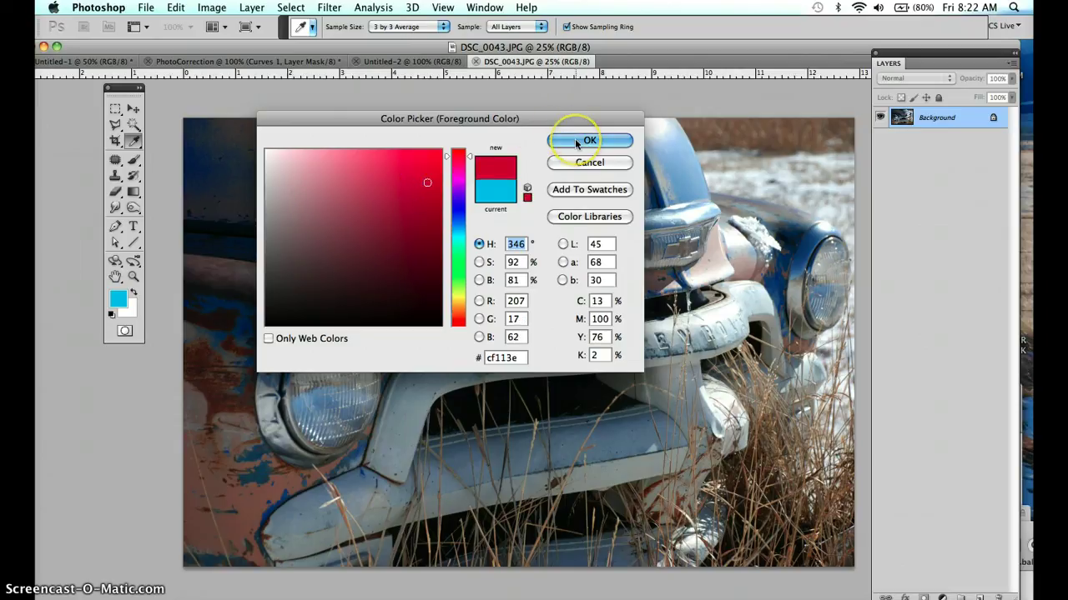
pyautogui.click(574, 140)
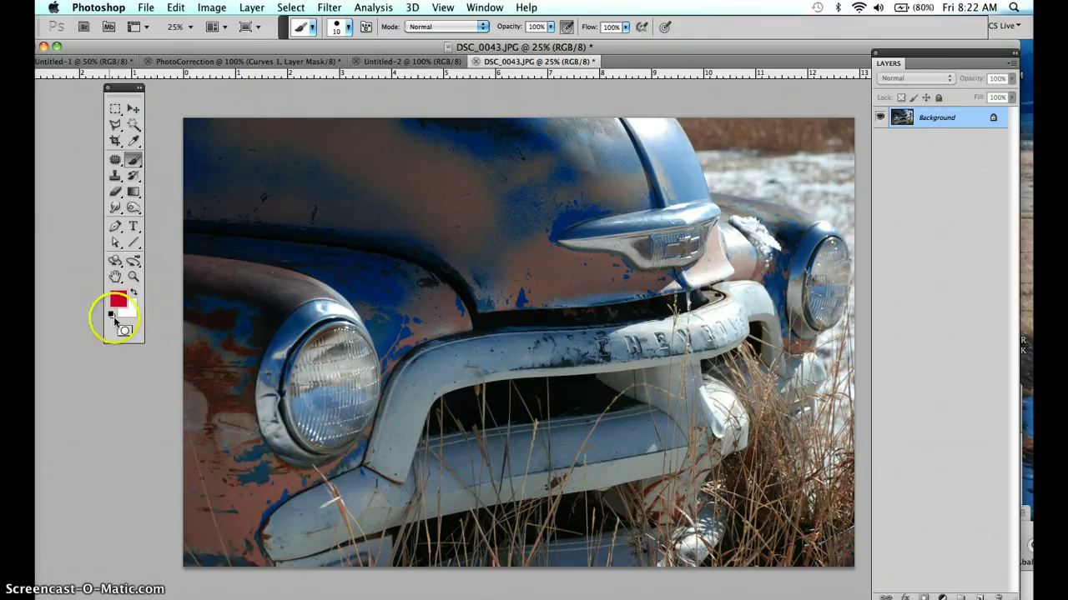
# Lower the Tools panel slightly and select the Horizontal Type tool
pyautogui.click(91, 248)
pyautogui.click(136, 91)
pyautogui.moveTo(121, 91); pyautogui.dragTo(119, 115)
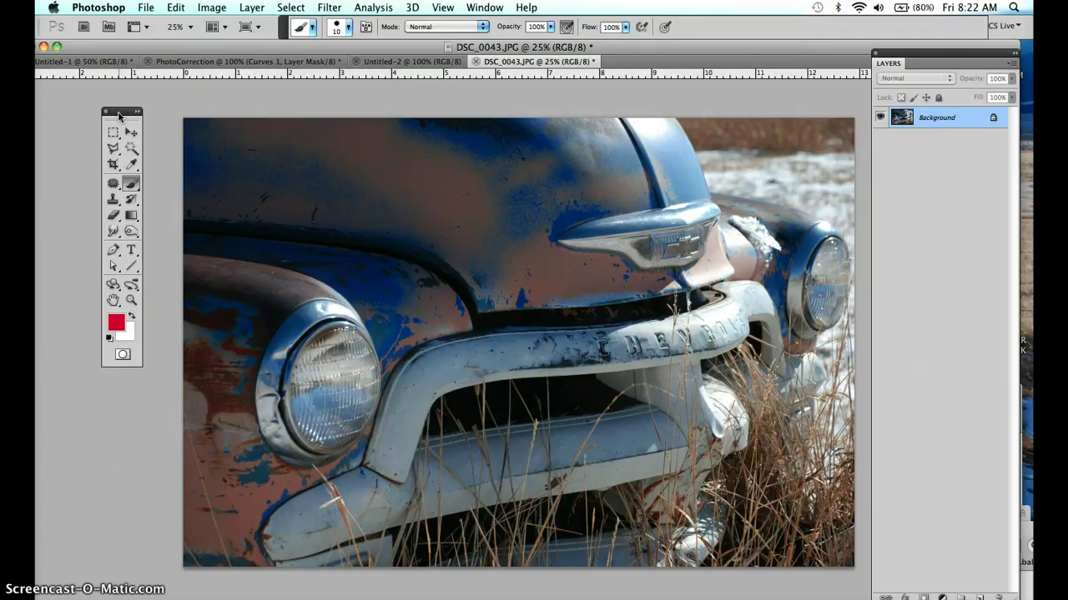
pyautogui.moveTo(120, 115); pyautogui.dragTo(116, 129)
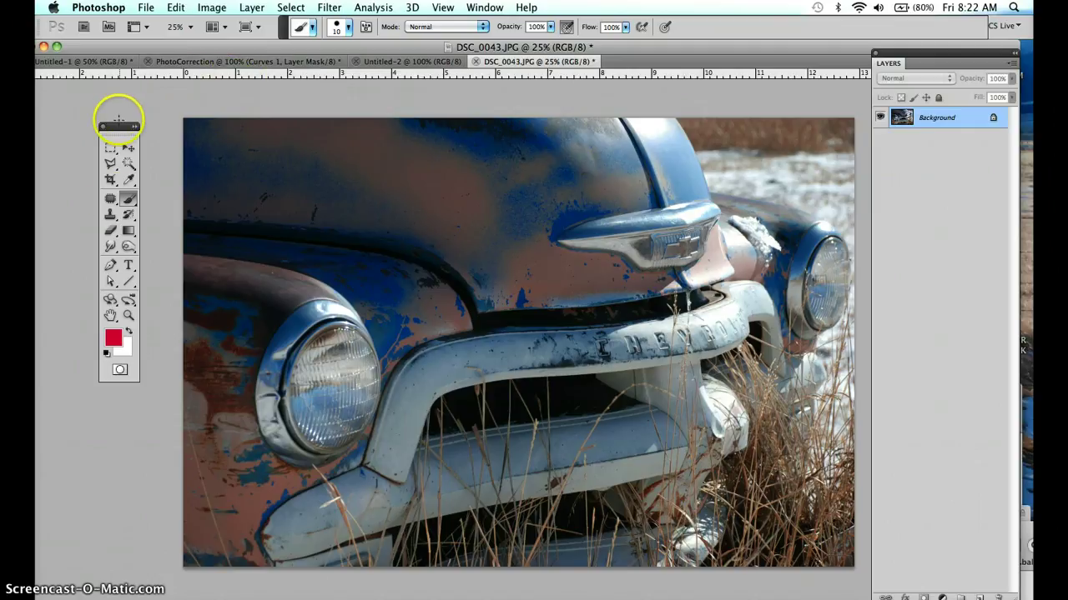
pyautogui.click(127, 265)
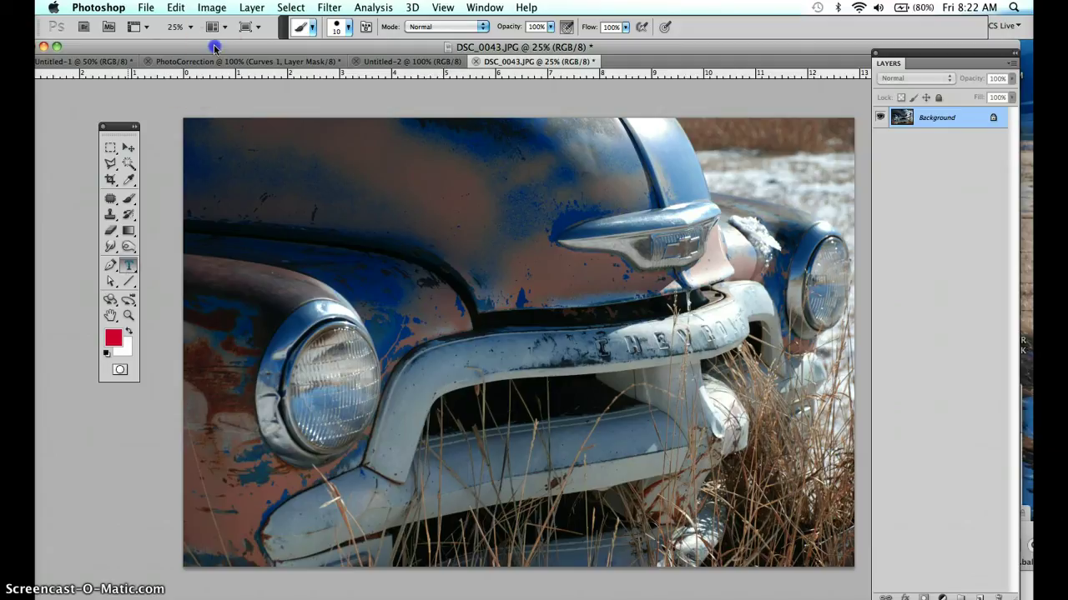
# Reselect the Type tool, shift the document window, and raise the Calibri Bold size to 35 pt
pyautogui.click(128, 265)
pyautogui.moveTo(206, 115); pyautogui.dragTo(176, 50)
pyautogui.moveTo(239, 31)
pyautogui.mouseDown()
pyautogui.moveTo(281, 24)
pyautogui.moveTo(275, 36)
pyautogui.mouseUp()
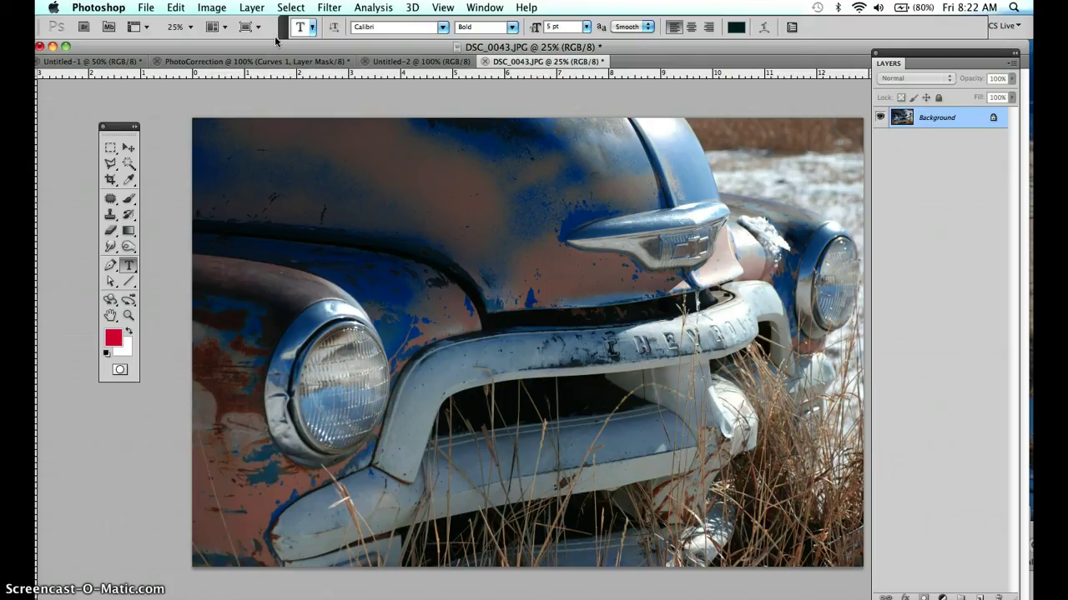
pyautogui.click(274, 36)
pyautogui.moveTo(531, 25); pyautogui.dragTo(559, 36)
# Open the Photoshop application menu to show its settings and options
pyautogui.click(88, 8)
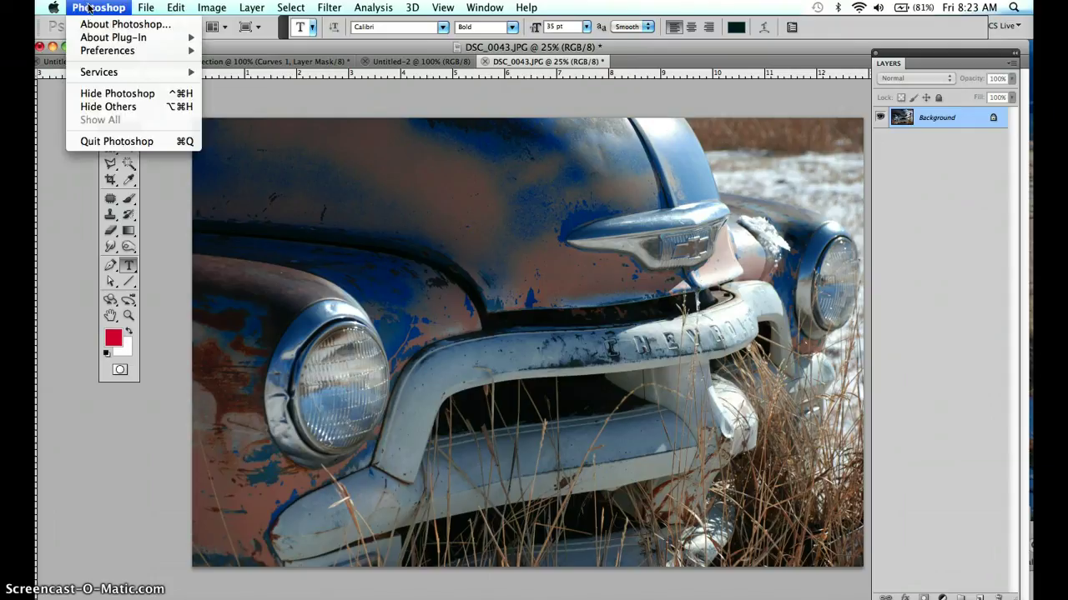
pyautogui.moveTo(142, 10)
pyautogui.moveTo(113, 51)
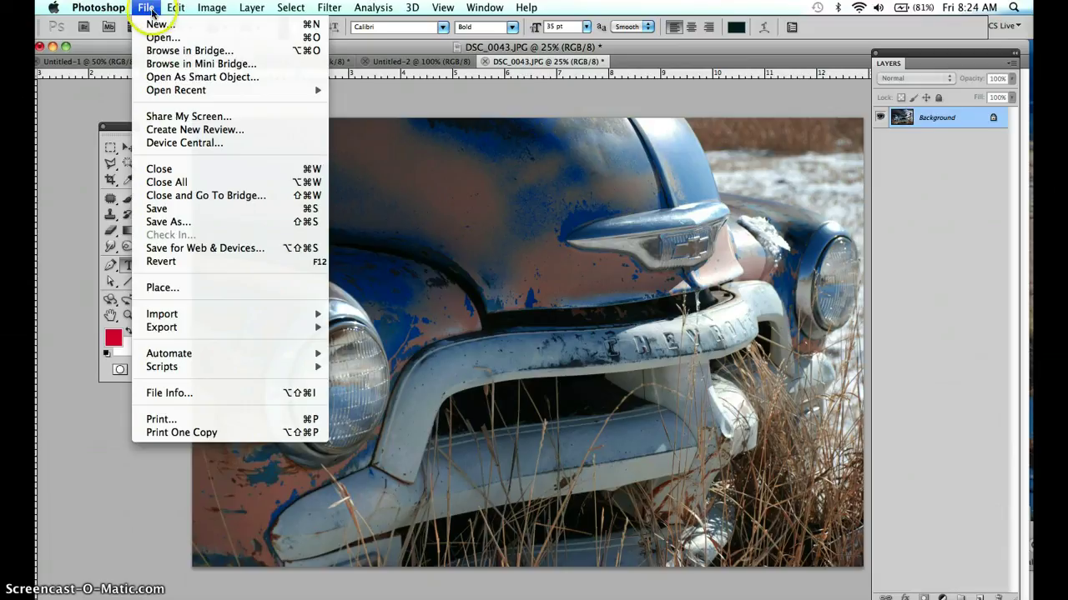
# Browse the File, 3D and Filter menus, ending on the Window menu
pyautogui.click(139, 12)
pyautogui.moveTo(175, 10)
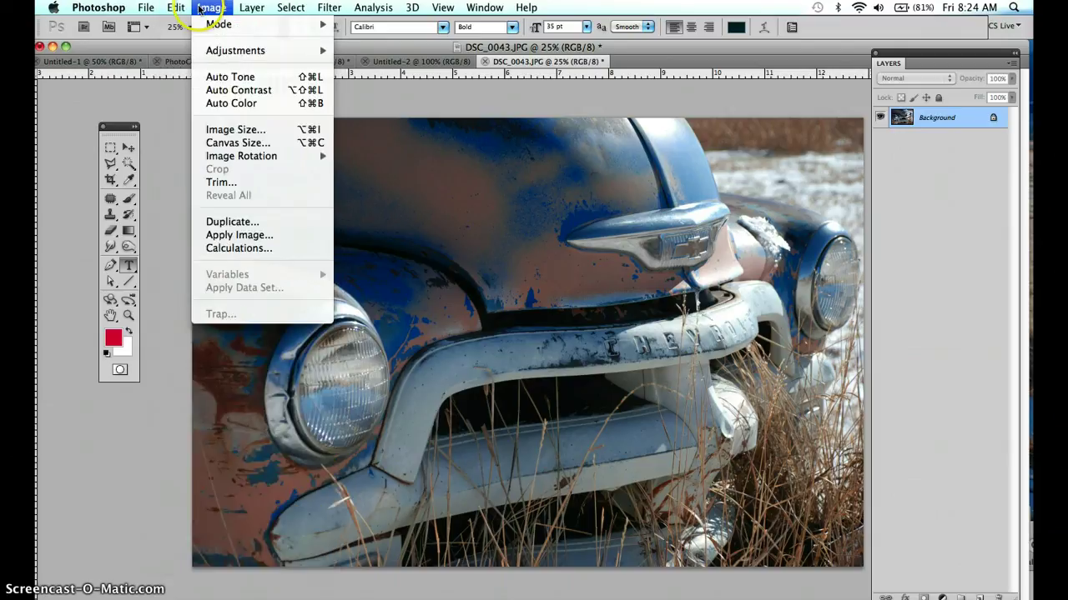
pyautogui.click(423, 8)
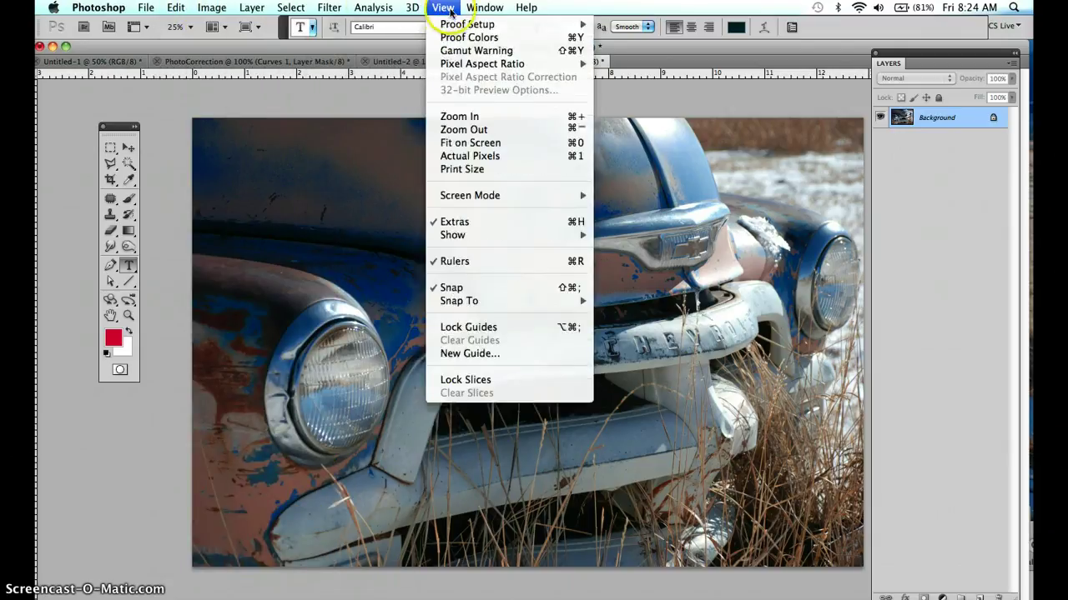
pyautogui.click(317, 13)
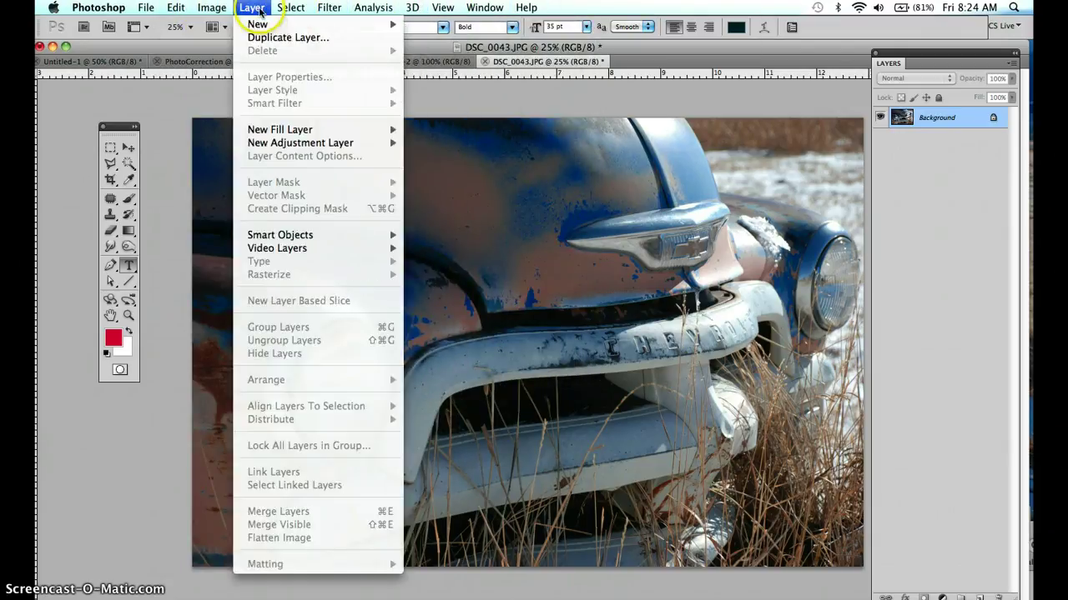
pyautogui.moveTo(256, 12)
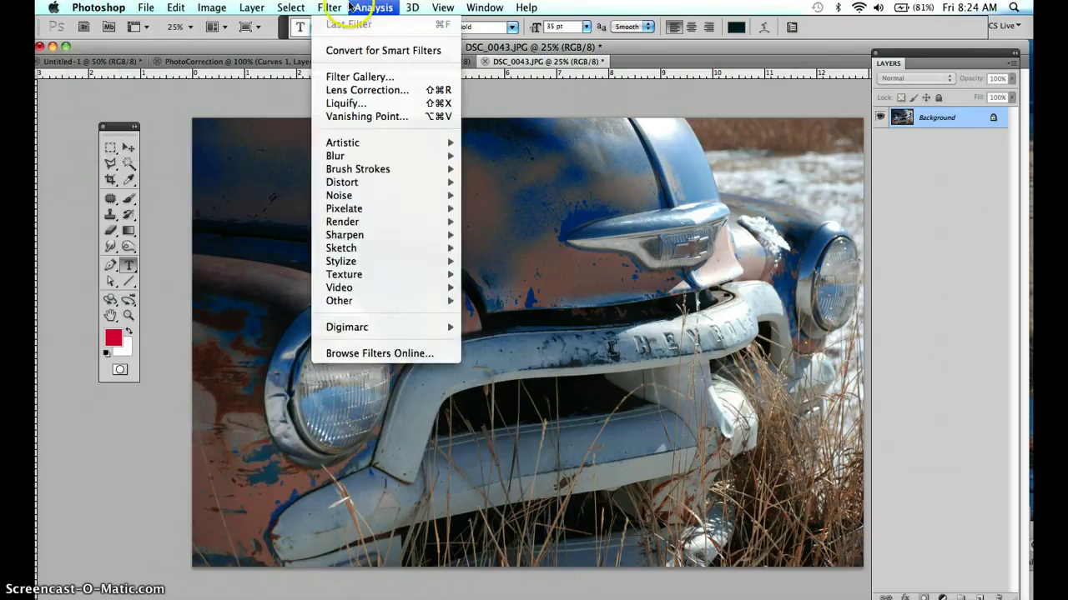
pyautogui.moveTo(485, 8)
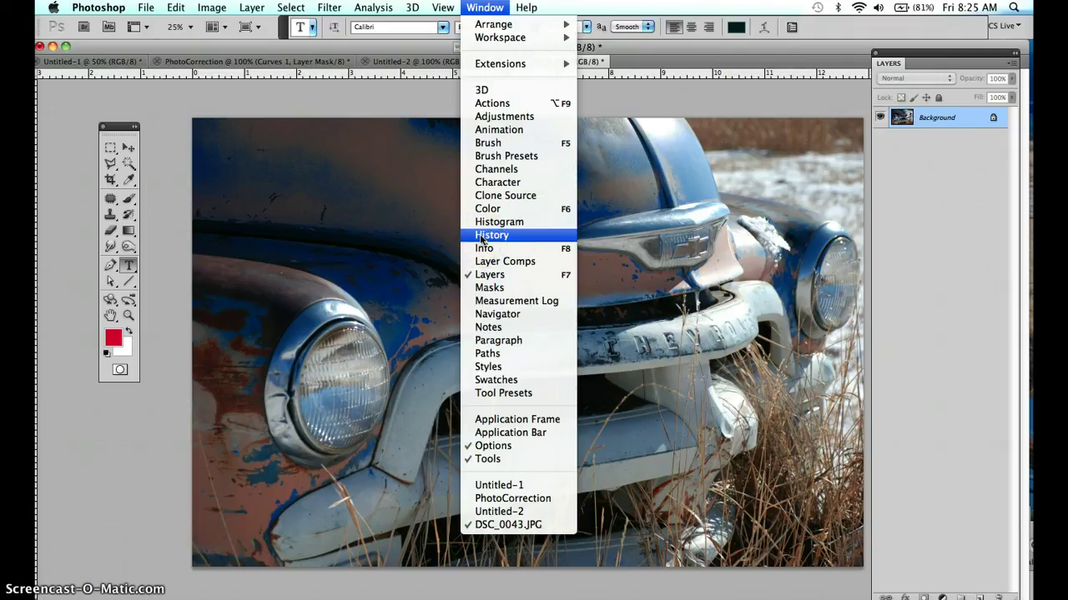
# Open History, drag it beneath the Layers panel, and shift the Tools panel slightly right
pyautogui.click(484, 236)
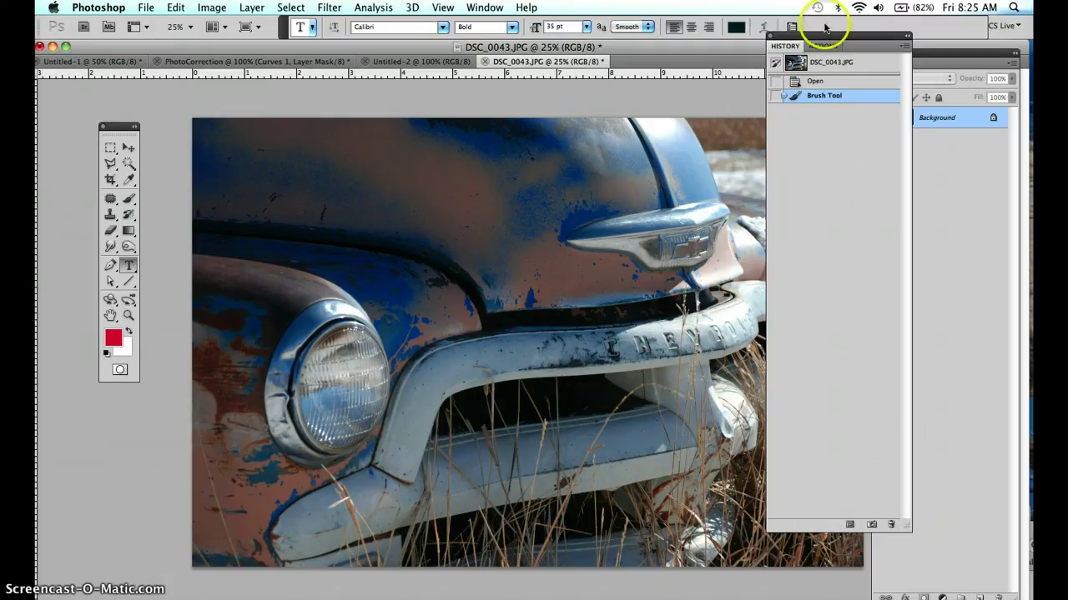
pyautogui.moveTo(823, 42); pyautogui.dragTo(909, 161)
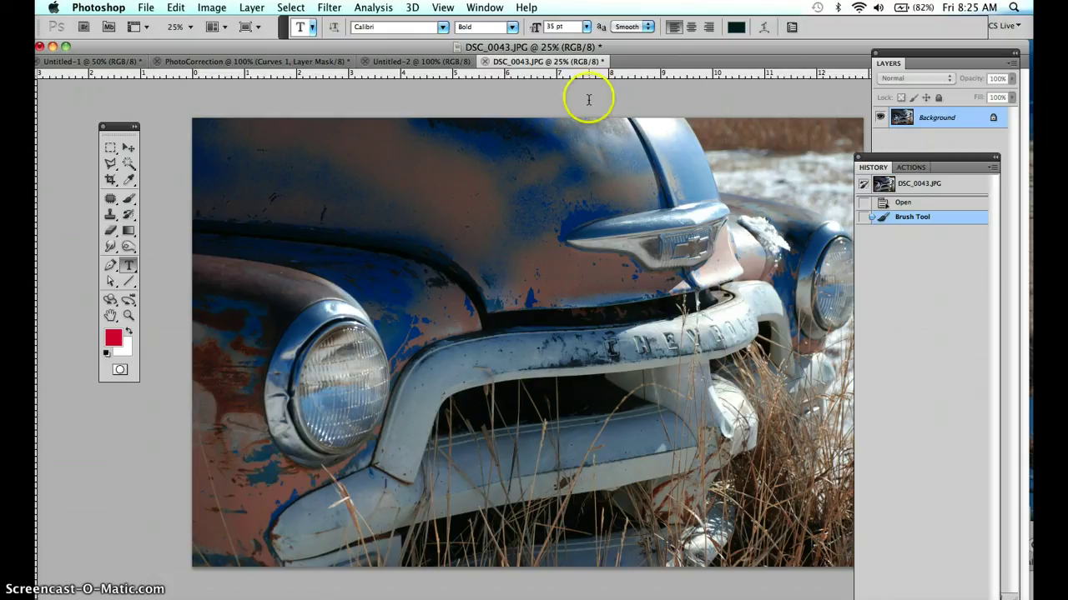
pyautogui.moveTo(124, 128); pyautogui.dragTo(135, 126)
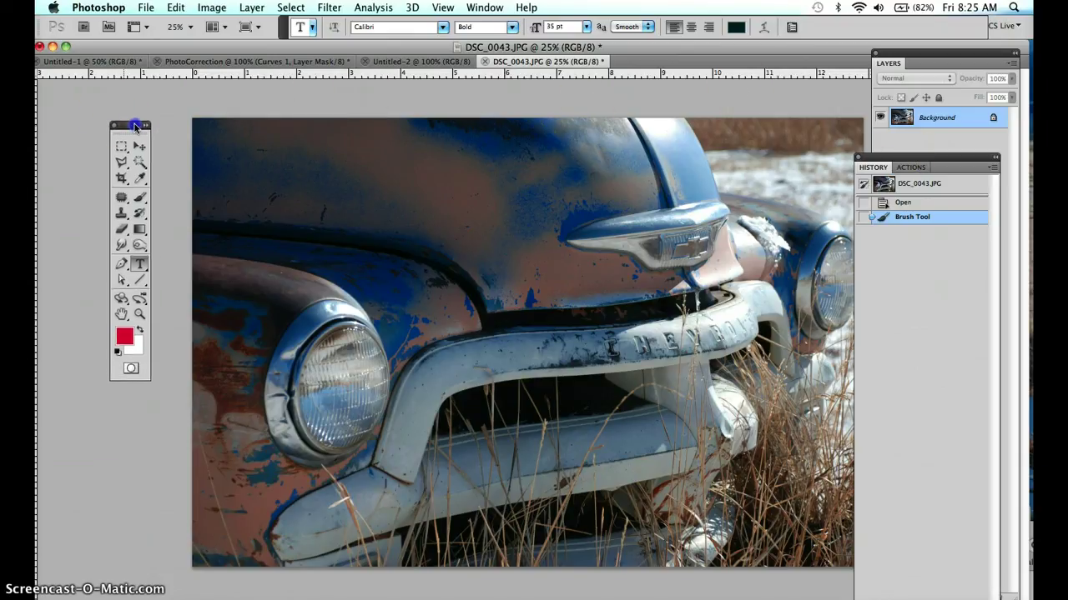